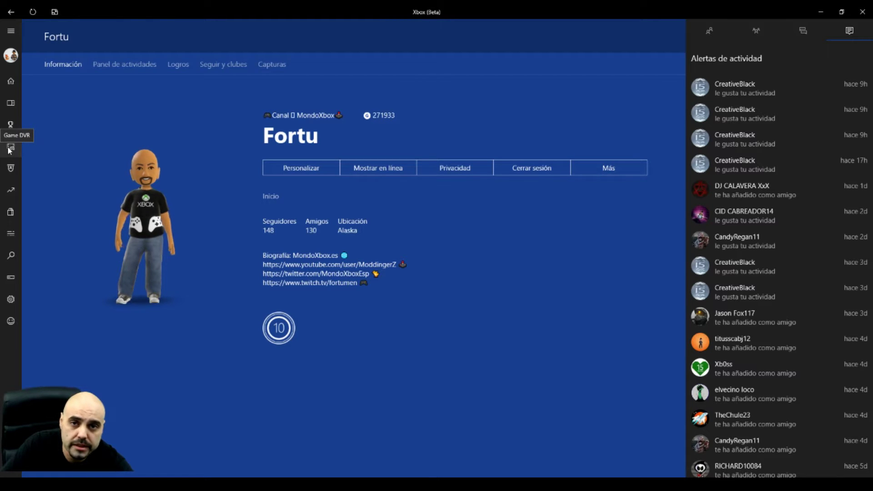
Open Game DVR, view the Beam tutorial video stored on this PC, and show the captures saved on Xbox Live.
click(10, 148)
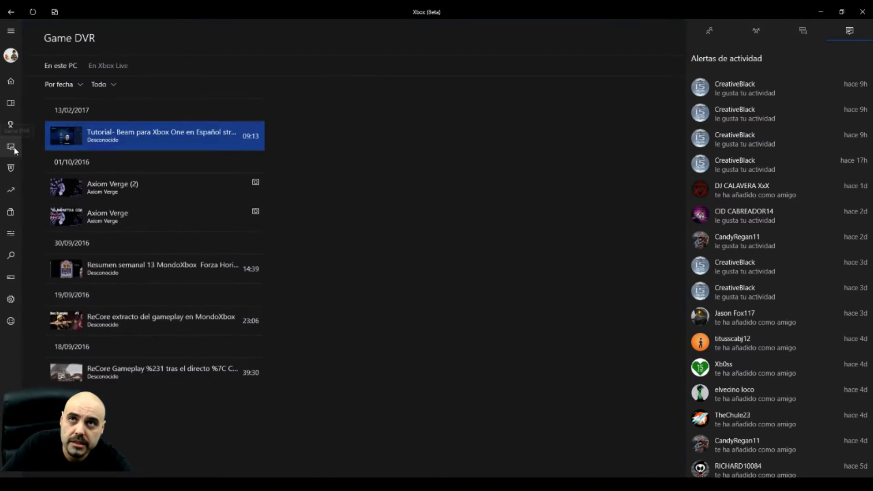
click(112, 138)
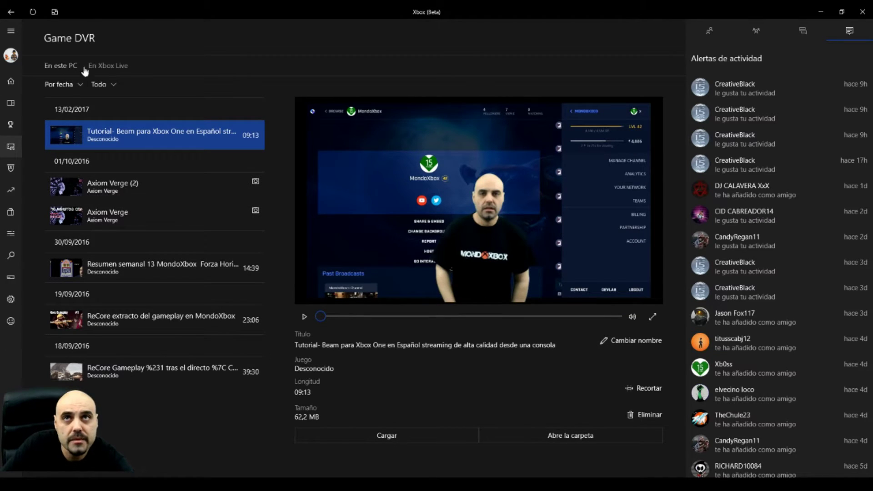
click(114, 67)
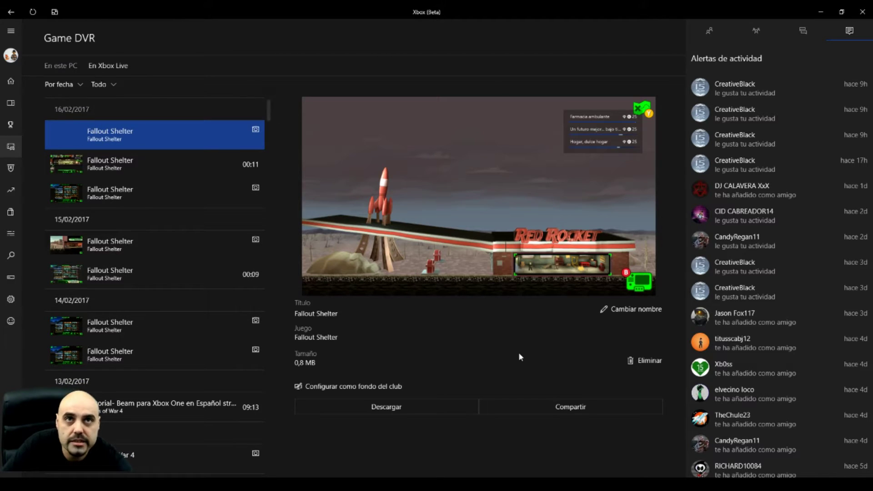
Return to the captures on this PC, open the folder that holds the Beam tutorial video, and close it again.
click(60, 69)
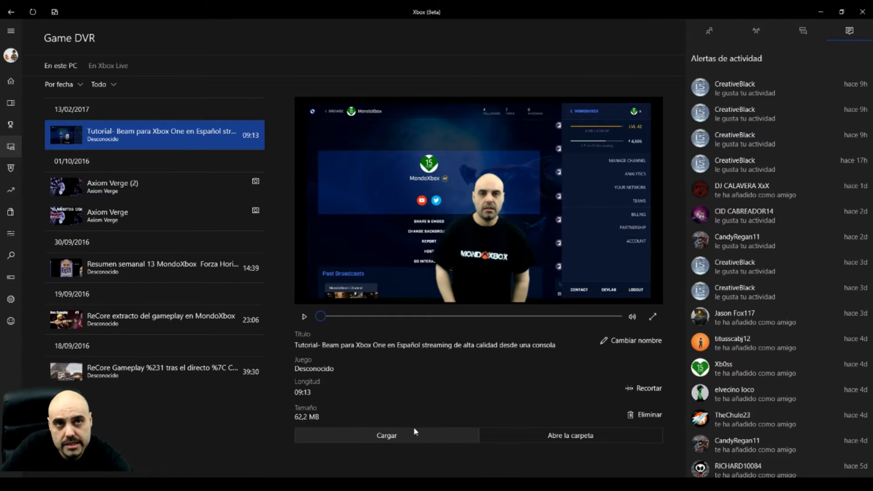
click(581, 439)
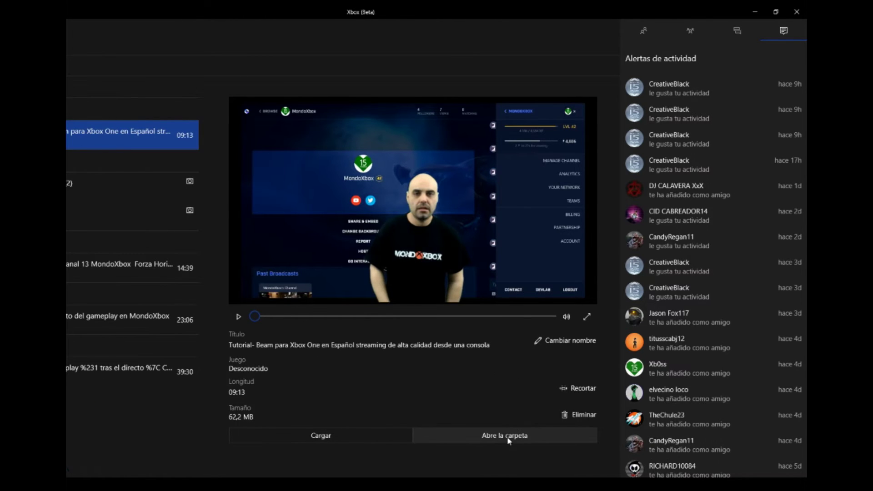
click(507, 435)
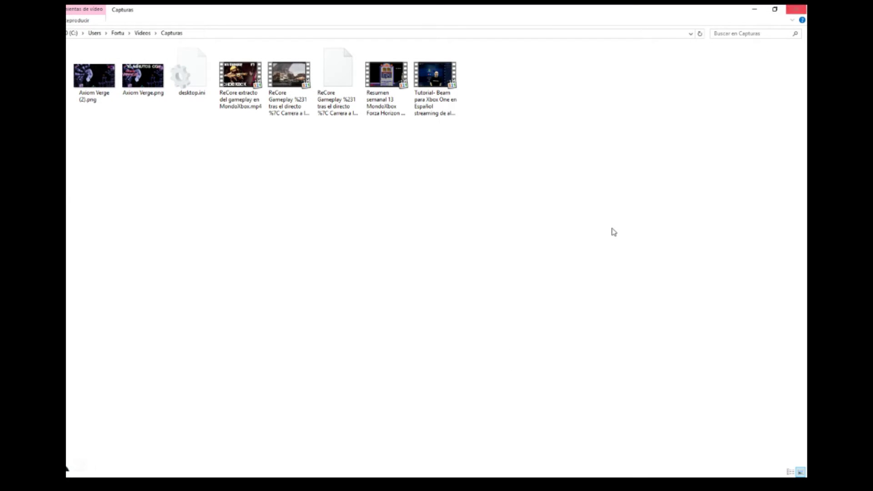
click(795, 8)
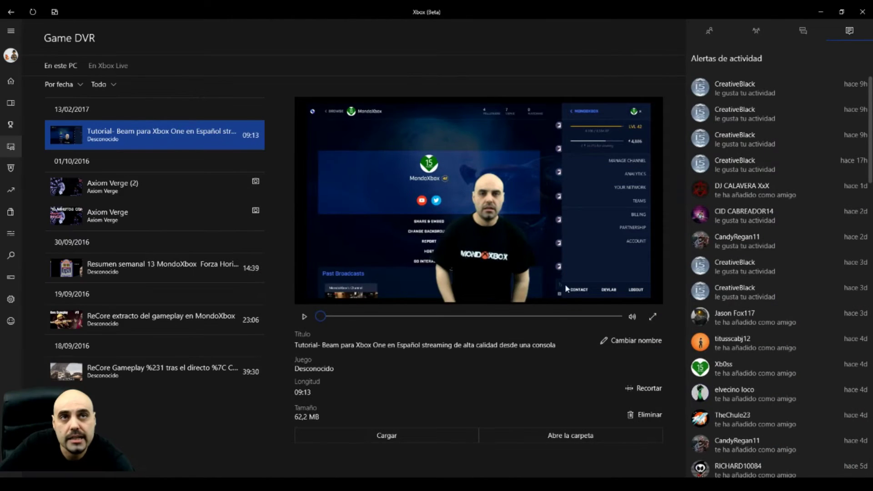
Browse the Xbox Live captures and view the RWBY: Grimm Eclipse clip dated 20/01/2017.
click(39, 12)
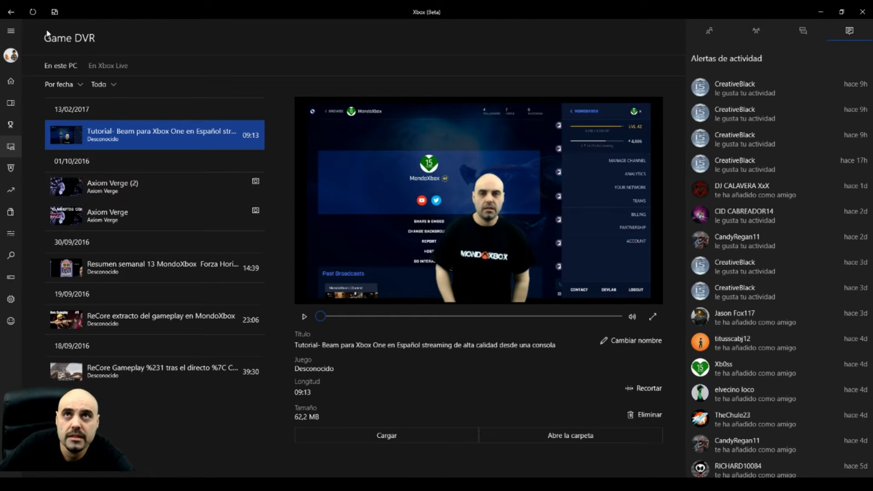
click(109, 67)
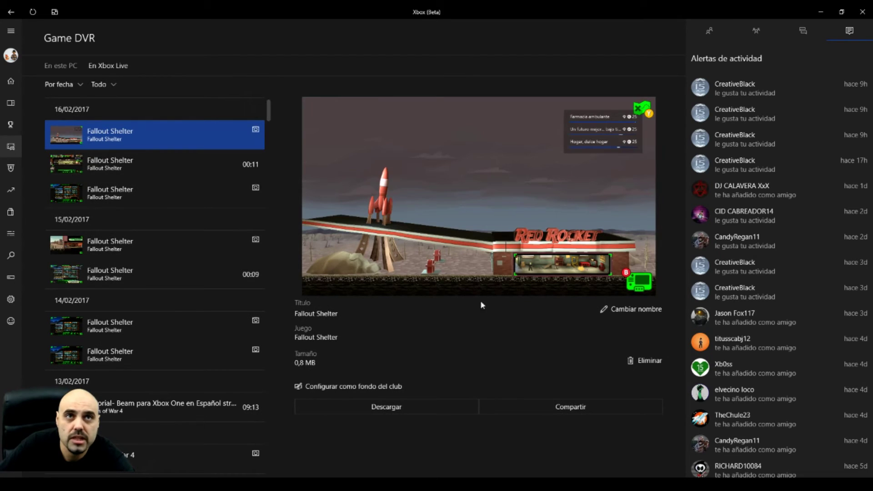
click(165, 189)
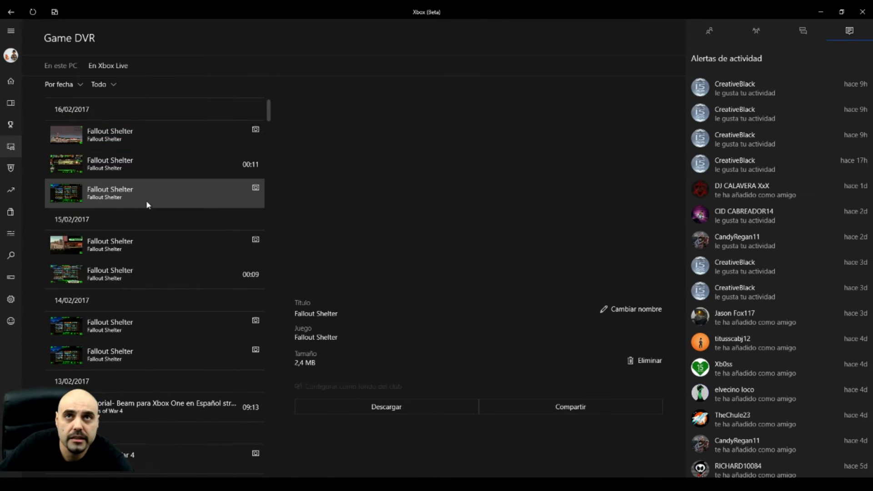
click(160, 287)
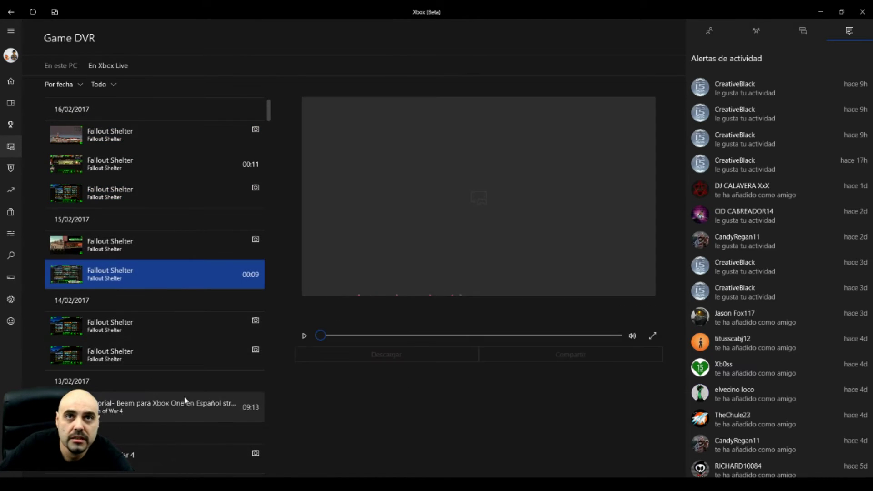
scroll(195, 341, down, 5)
scroll(199, 337, down, 1)
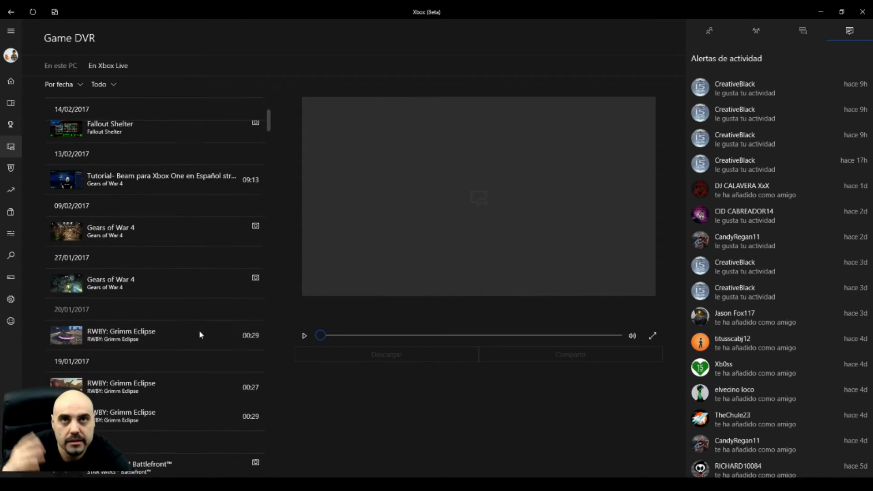
click(169, 338)
scroll(216, 335, down, 1)
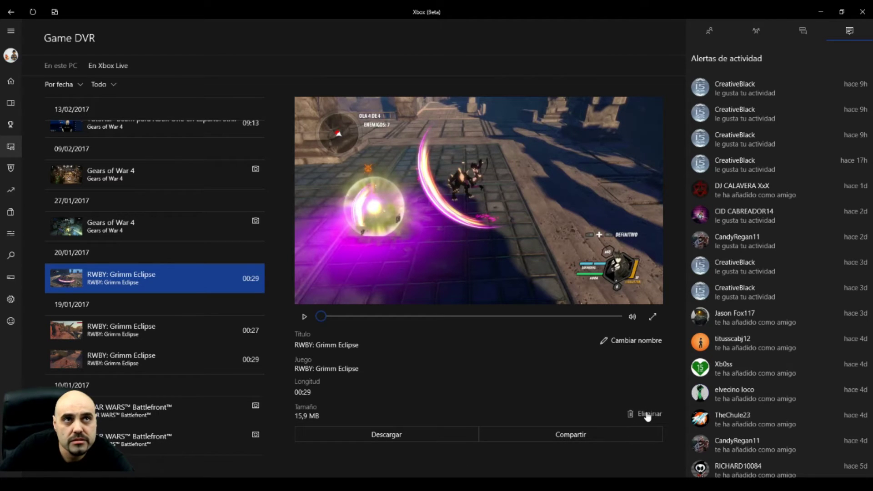
Delete the 00:29 RWBY: Grimm Eclipse clip dated 19/01/2017 from the Xbox Live captures.
click(152, 358)
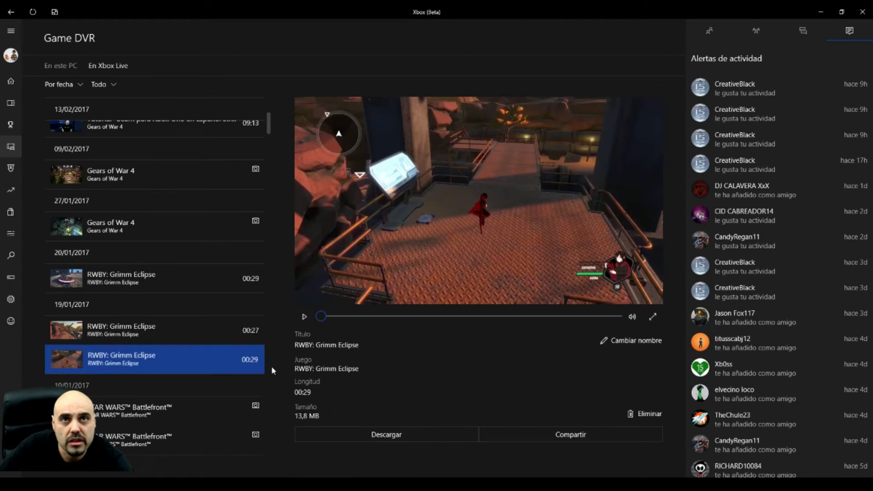
click(654, 419)
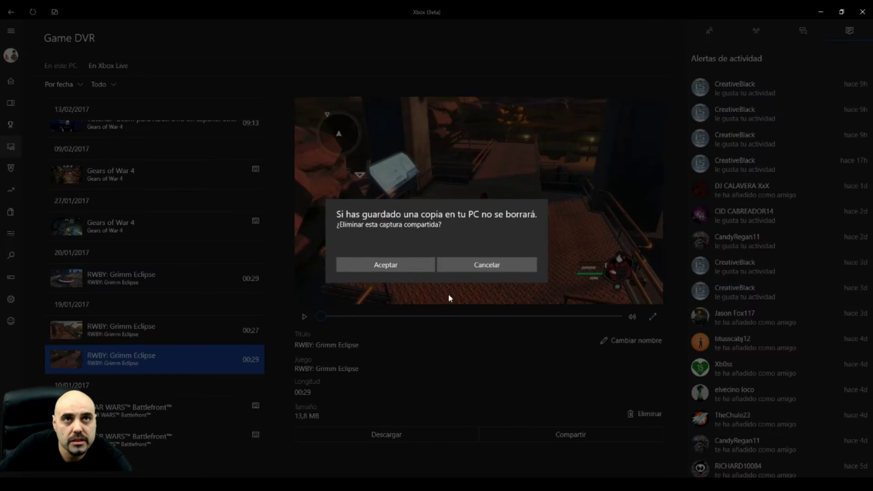
click(414, 265)
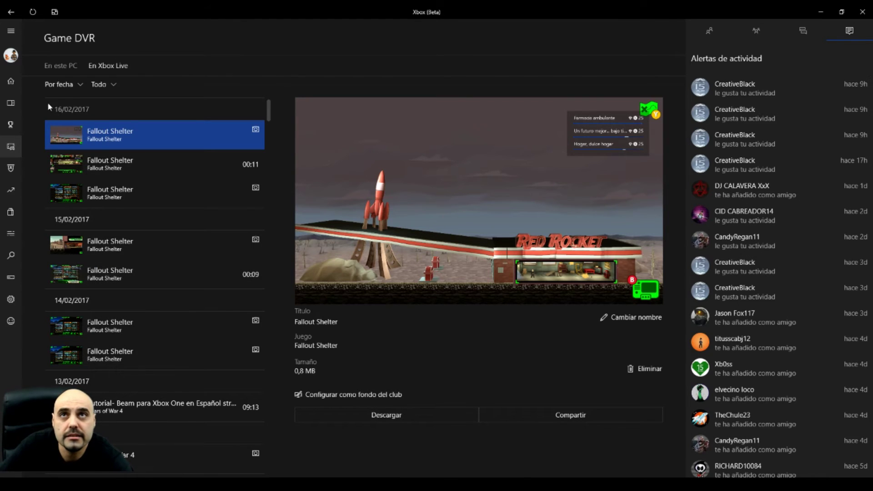
Try trimming the start of the Beam tutorial video on this PC to a length of 04:39, and cancel the trim.
click(59, 66)
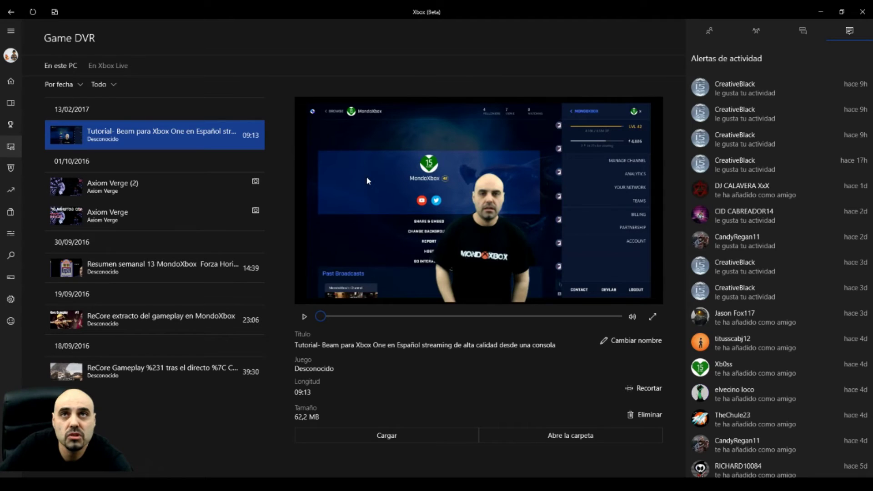
click(385, 439)
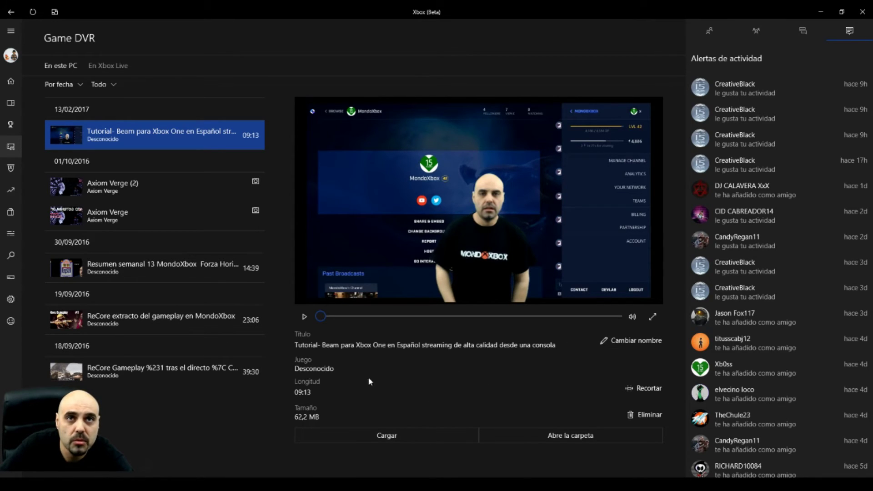
click(650, 390)
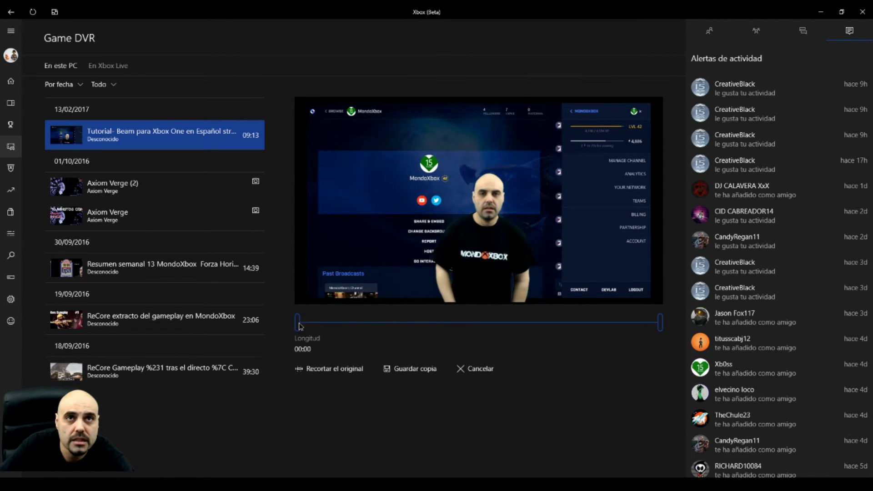
drag(298, 324, 476, 334)
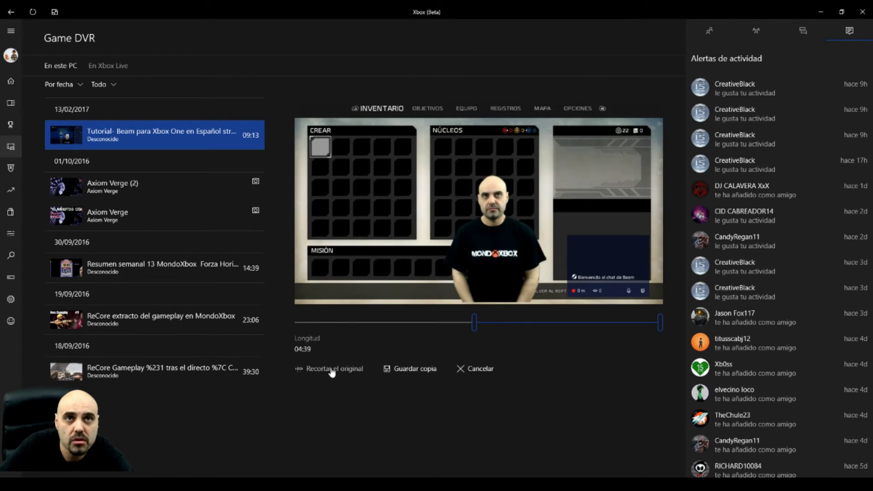
click(490, 370)
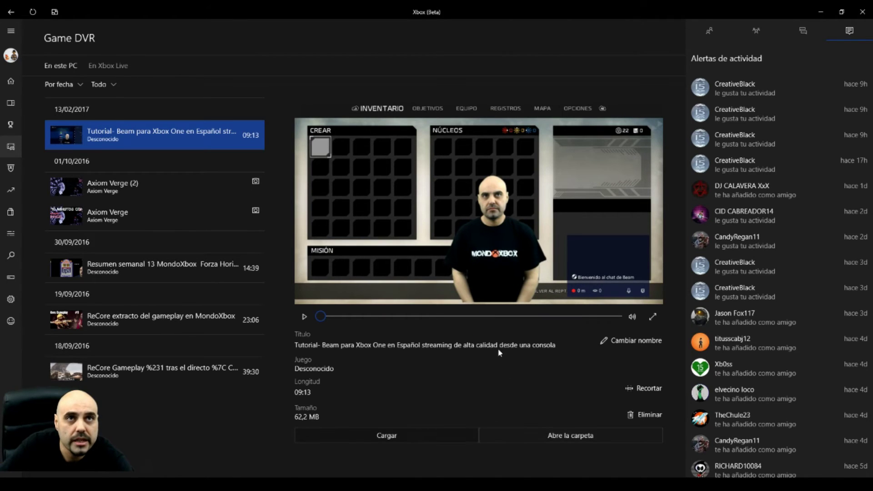
Start uploading the Beam tutorial video and search for its game with "halo 5", choosing Halo 5: Guardians – Edición Digital Deluxe.
click(400, 435)
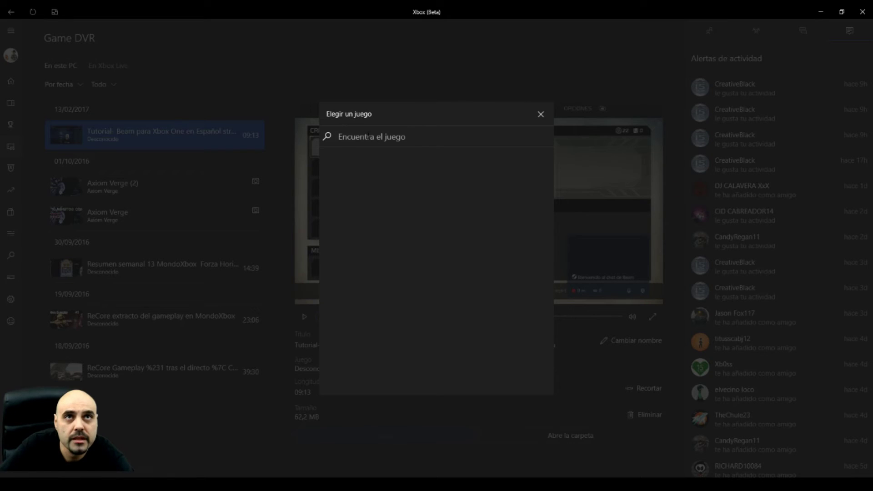
click(368, 136)
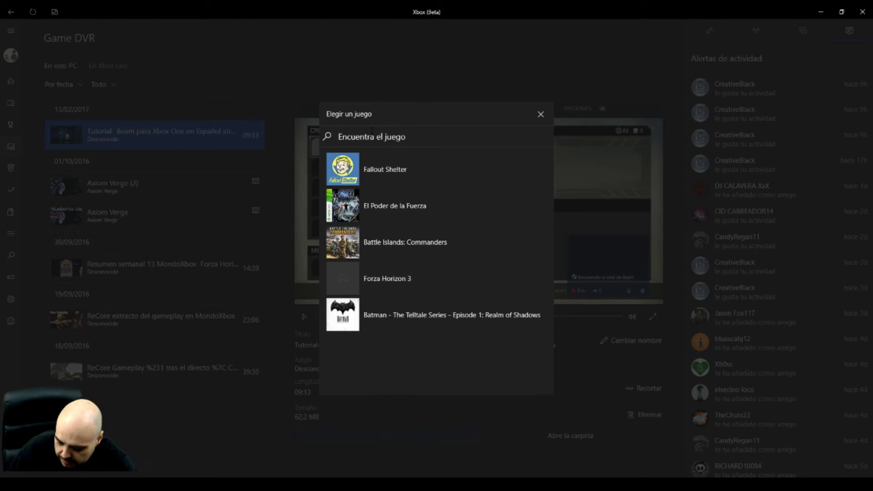
text(h)
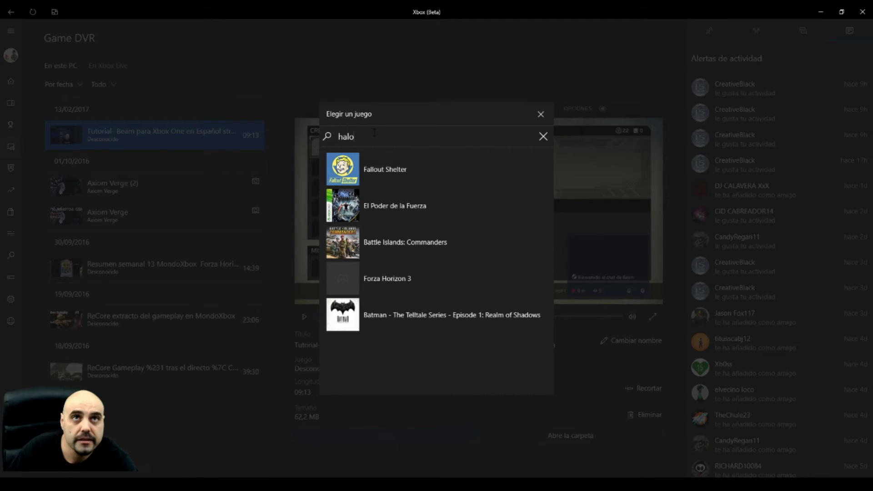
text(alo )
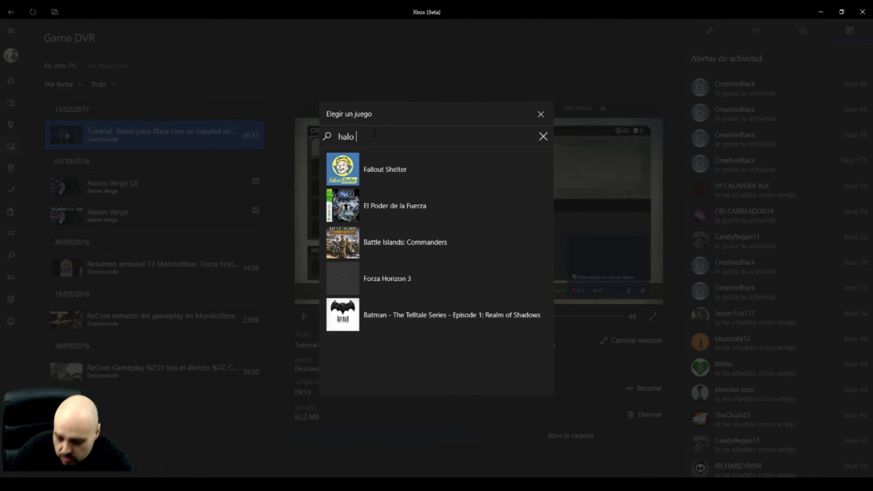
text(5)
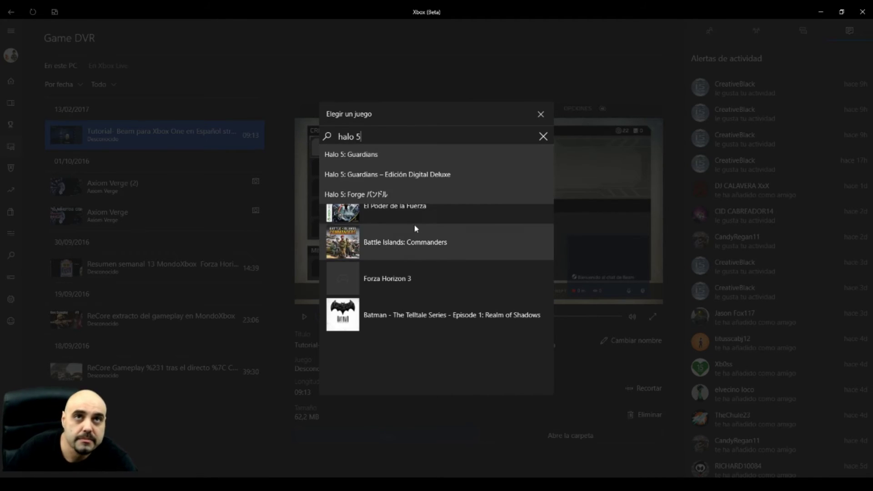
click(407, 177)
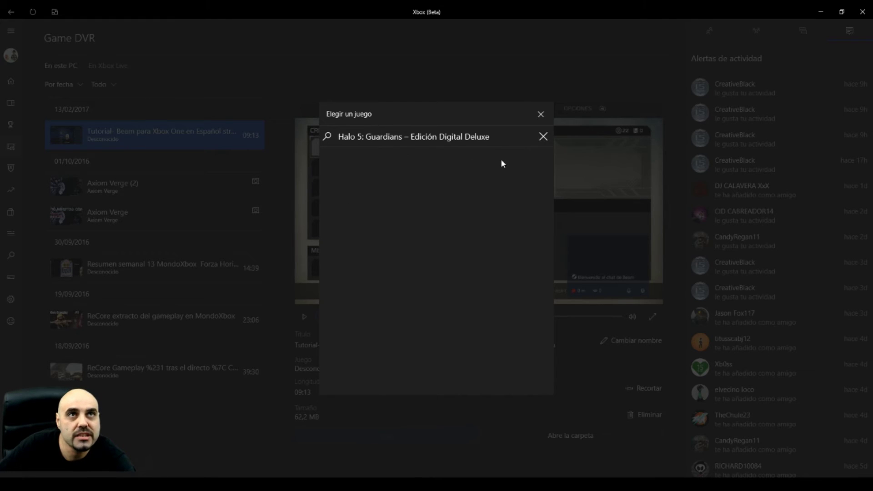
Shorten the game search to "Halo 5:", assign Halo 5: Guardians to the video, and cancel the upload.
drag(367, 138, 520, 143)
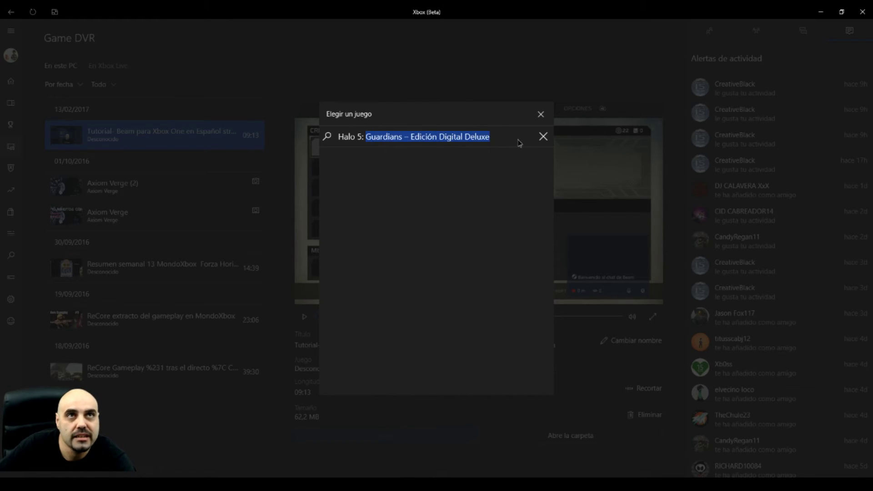
key(BackSpace)
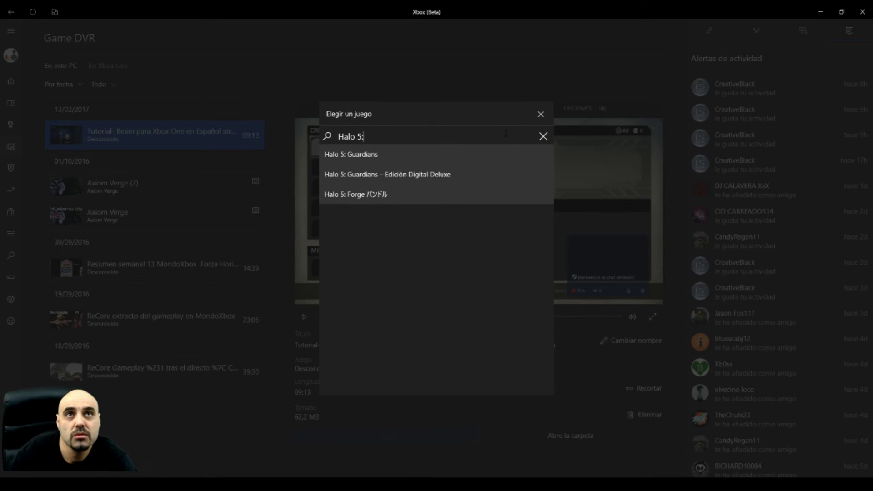
click(379, 155)
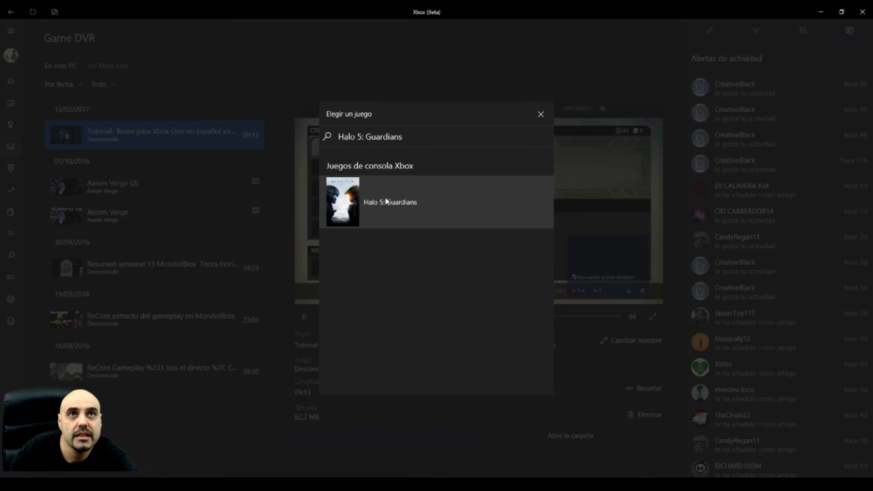
click(368, 201)
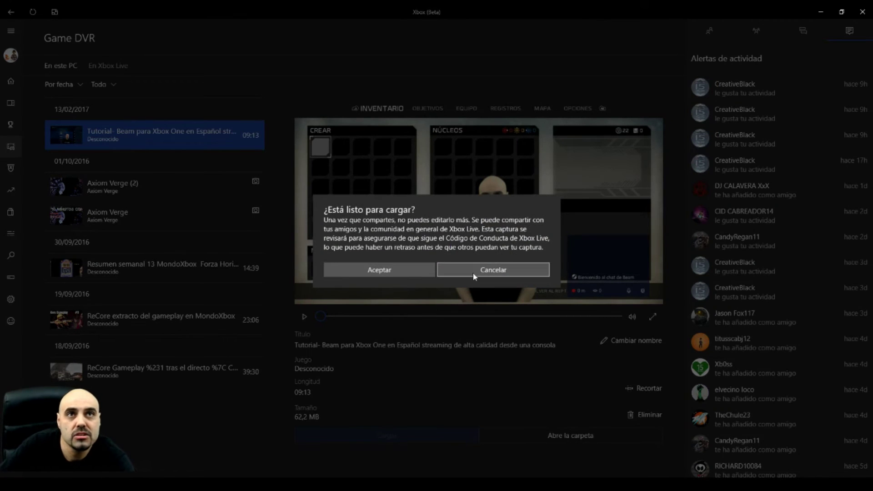
click(517, 272)
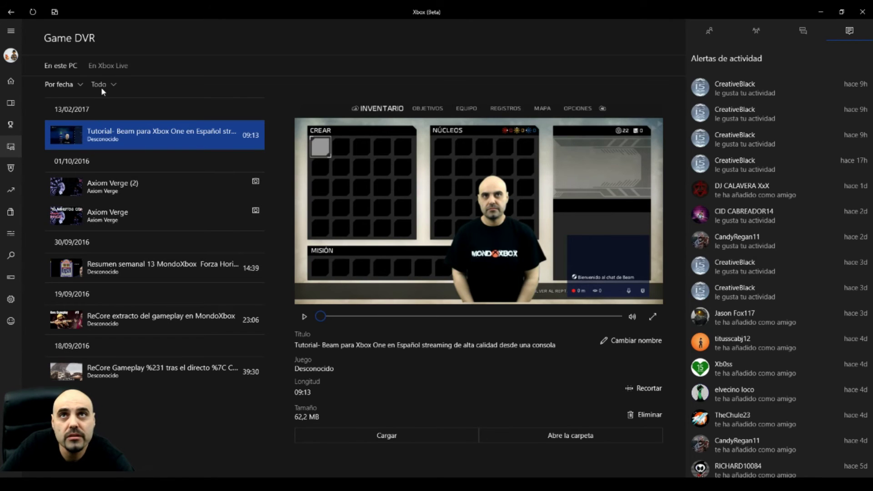
View the sharing options for the Beam tutorial video among the Xbox Live captures and close them.
click(106, 65)
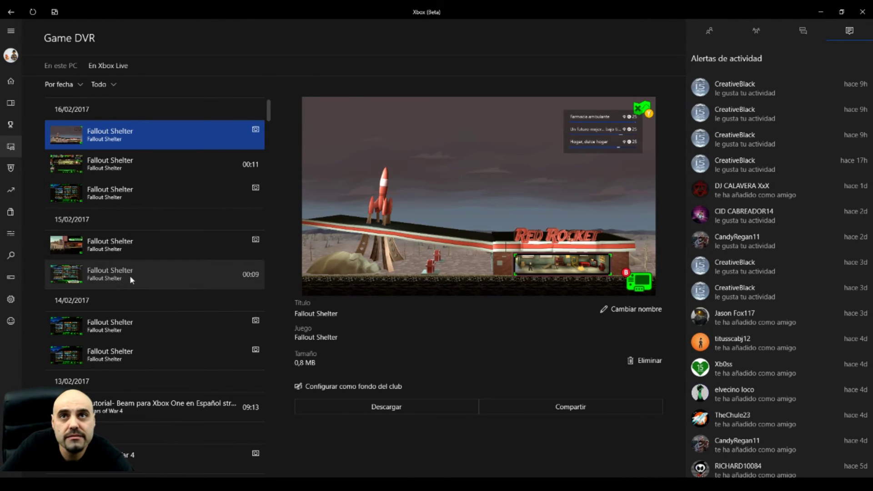
click(129, 408)
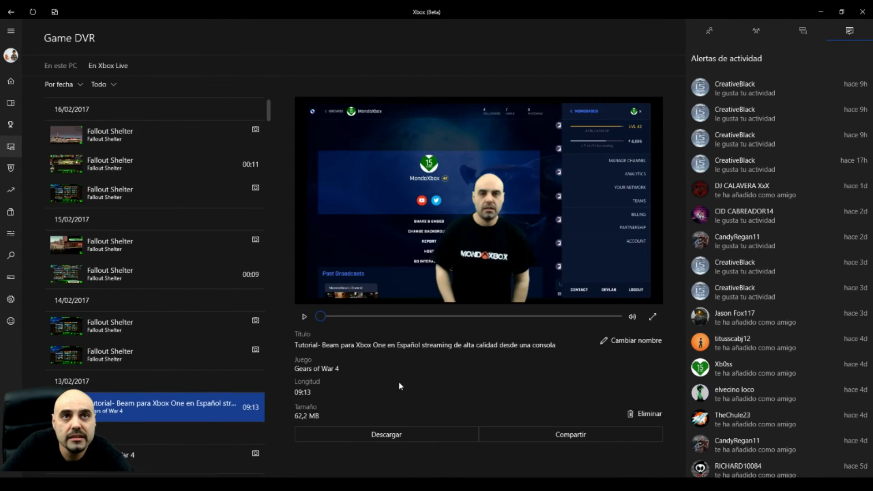
click(593, 438)
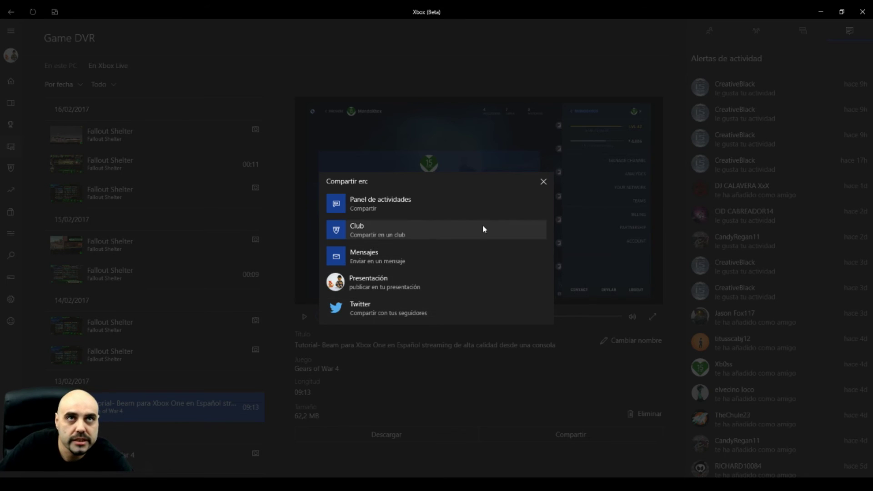
click(543, 181)
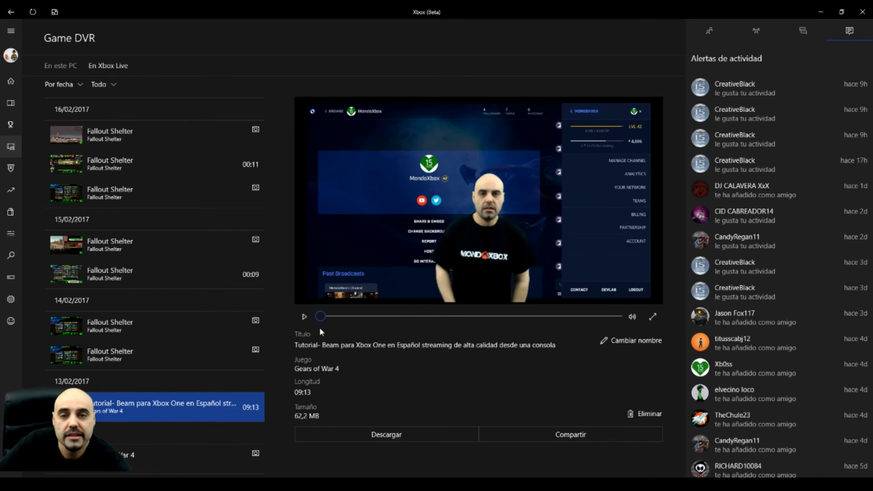